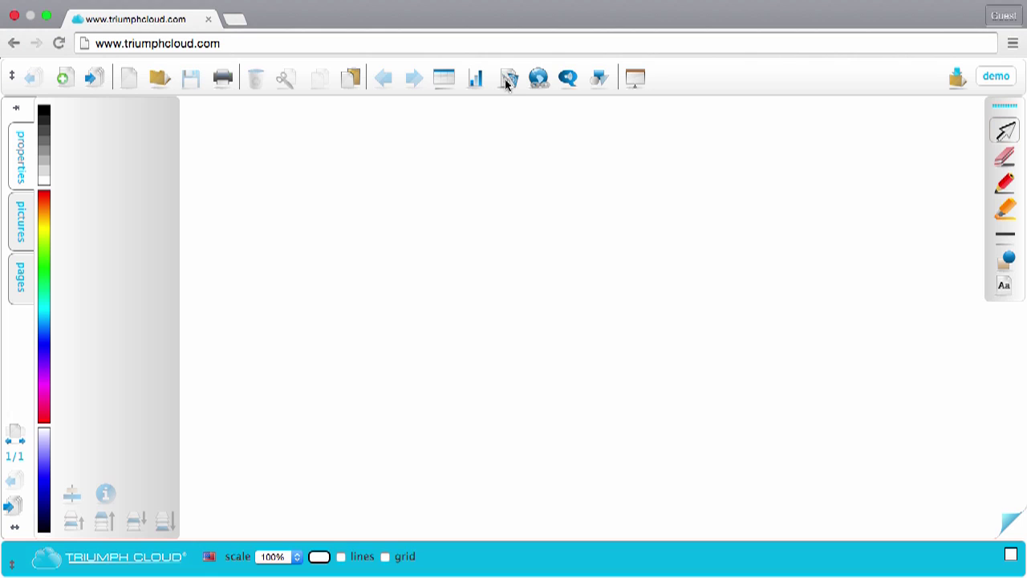
Show the ruler, set square, protractor and compass instruments on the blank whiteboard page.
{"action": "left_click", "coordinate": [508, 80]}
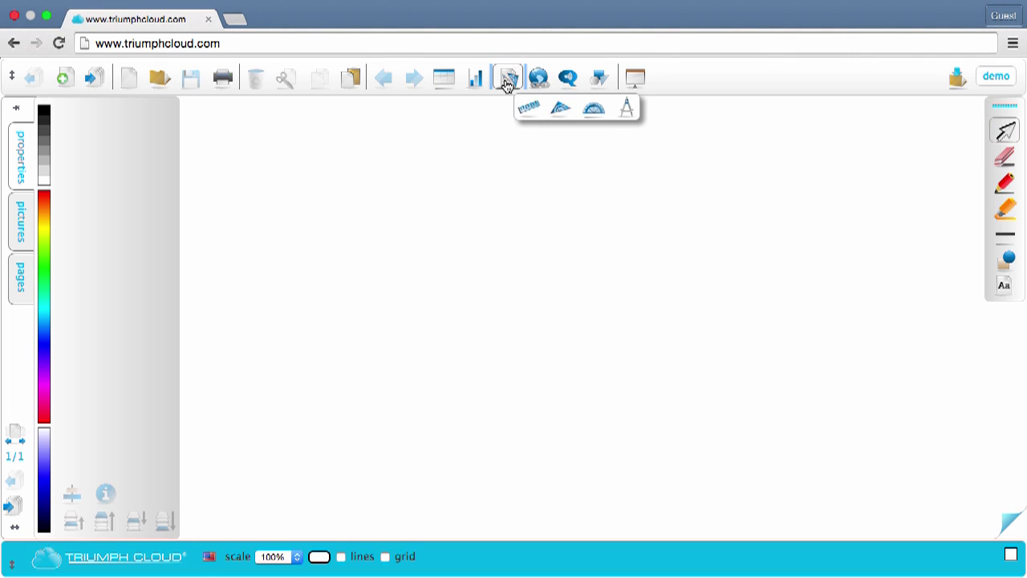
Place a compass at the page centre and open its legs to 47.3° (about 186 px radius).
{"action": "left_click", "coordinate": [626, 109]}
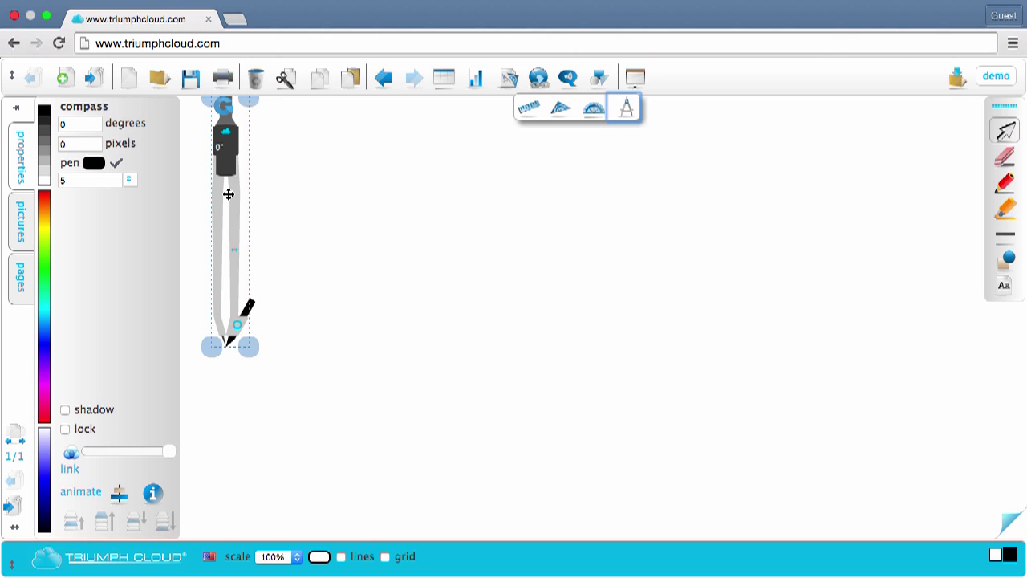
{"action": "left_click_drag", "start_coordinate": [228, 194], "coordinate": [500, 236]}
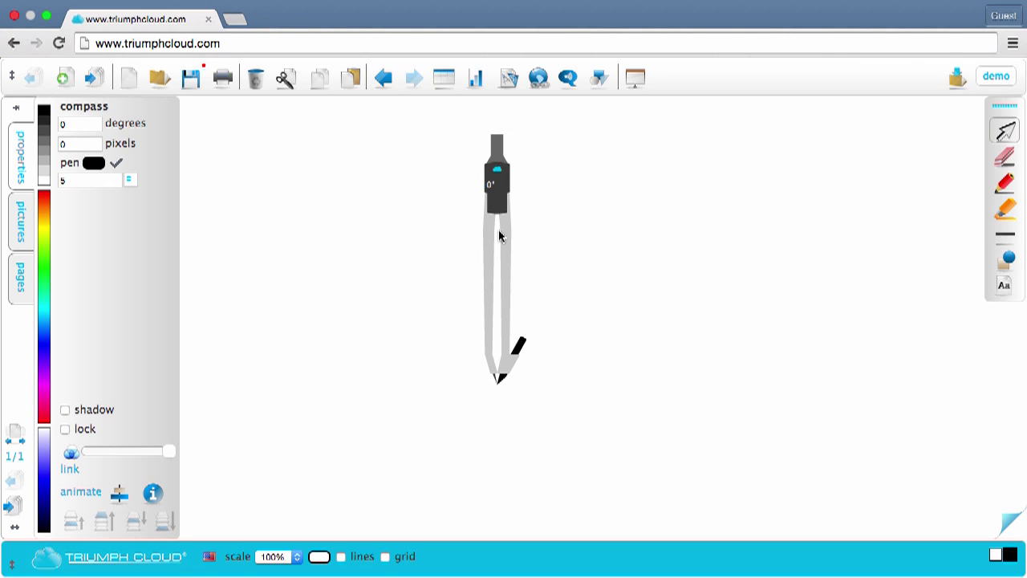
{"action": "left_click", "coordinate": [510, 279]}
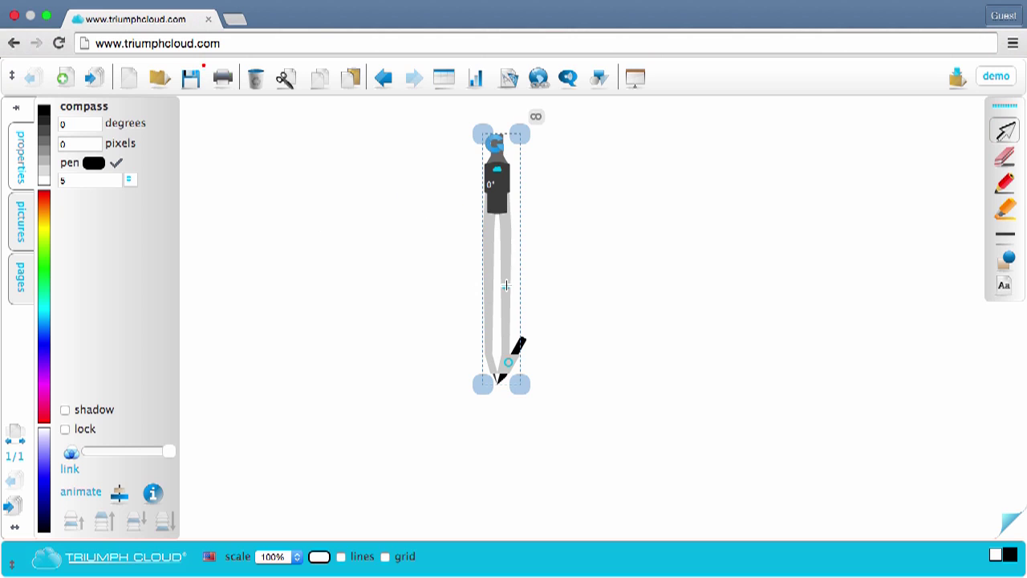
{"action": "left_click_drag", "start_coordinate": [506, 284], "coordinate": [616, 300]}
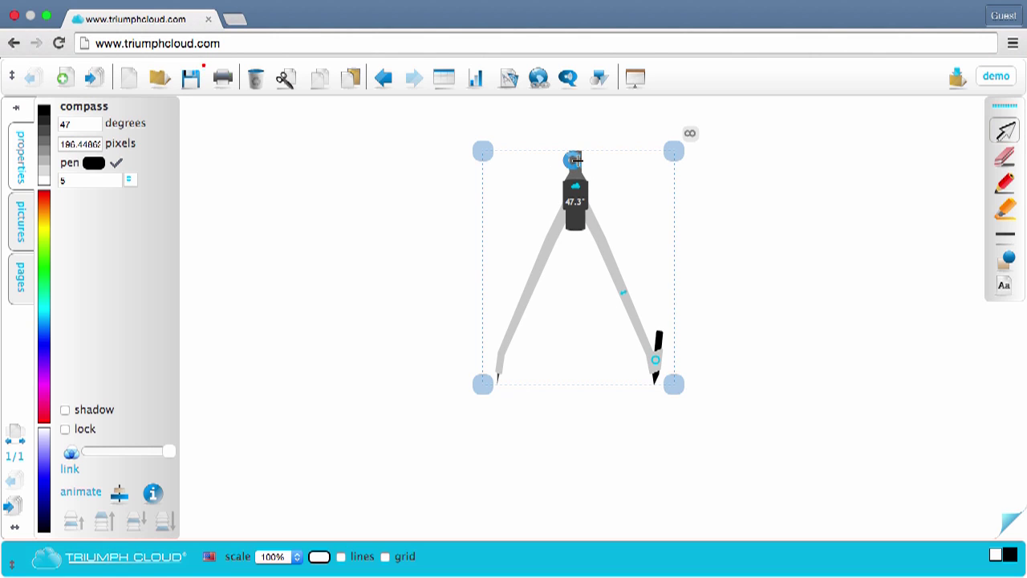
Draw a black circle with the compass, then narrow its legs to 30.3° (about 128 px).
{"action": "left_click_drag", "start_coordinate": [573, 160], "coordinate": [522, 148]}
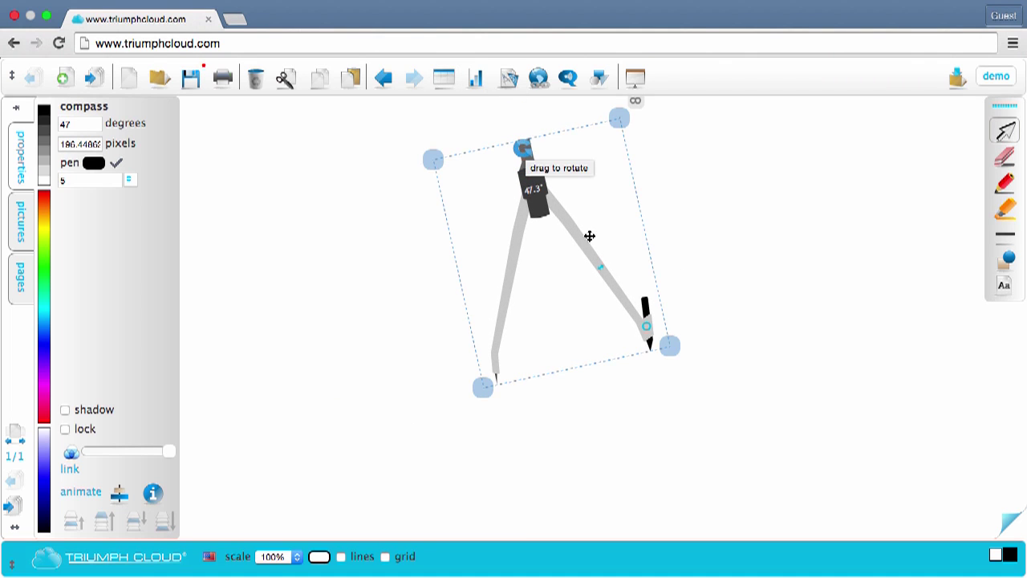
{"action": "mouse_move", "coordinate": [650, 329]}
{"action": "left_mouse_down"}
{"action": "mouse_move", "coordinate": [621, 383]}
{"action": "mouse_move", "coordinate": [509, 431]}
{"action": "mouse_move", "coordinate": [376, 222]}
{"action": "mouse_move", "coordinate": [655, 191]}
{"action": "mouse_move", "coordinate": [705, 320]}
{"action": "mouse_move", "coordinate": [697, 350]}
{"action": "left_mouse_up"}
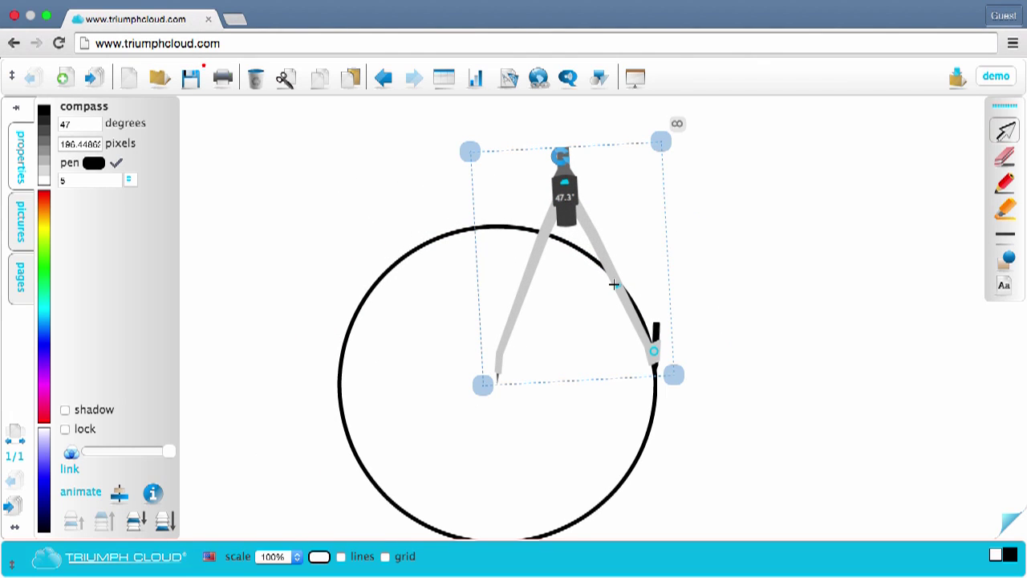
{"action": "left_click_drag", "start_coordinate": [613, 284], "coordinate": [570, 286]}
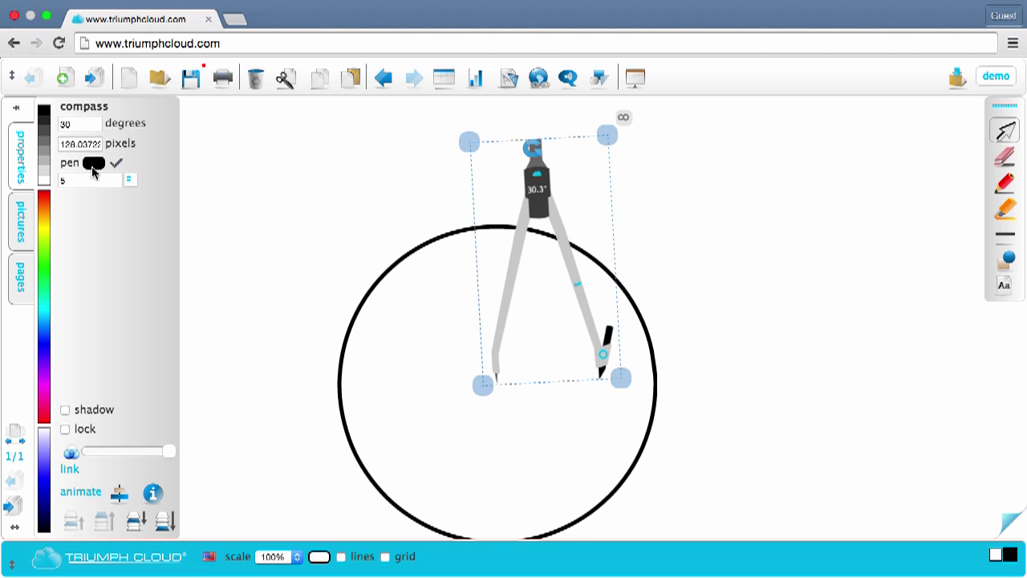
Draw a red circle inside the black one, then widen the compass to about 68°.
{"action": "left_click", "coordinate": [44, 205]}
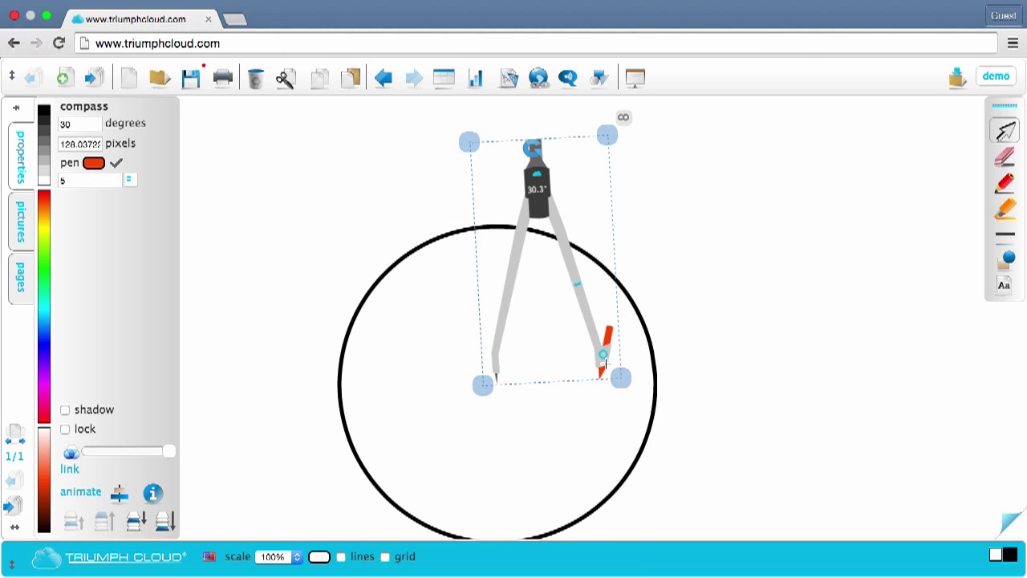
{"action": "mouse_move", "coordinate": [604, 358]}
{"action": "left_mouse_down"}
{"action": "mouse_move", "coordinate": [406, 296]}
{"action": "mouse_move", "coordinate": [623, 309]}
{"action": "mouse_move", "coordinate": [626, 361]}
{"action": "left_mouse_up"}
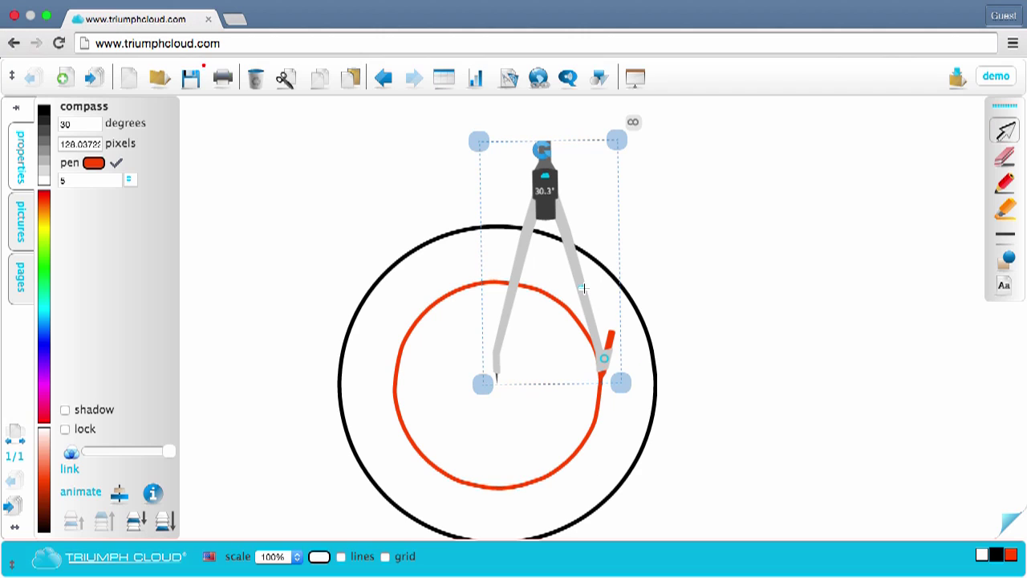
{"action": "left_click_drag", "start_coordinate": [581, 289], "coordinate": [665, 293]}
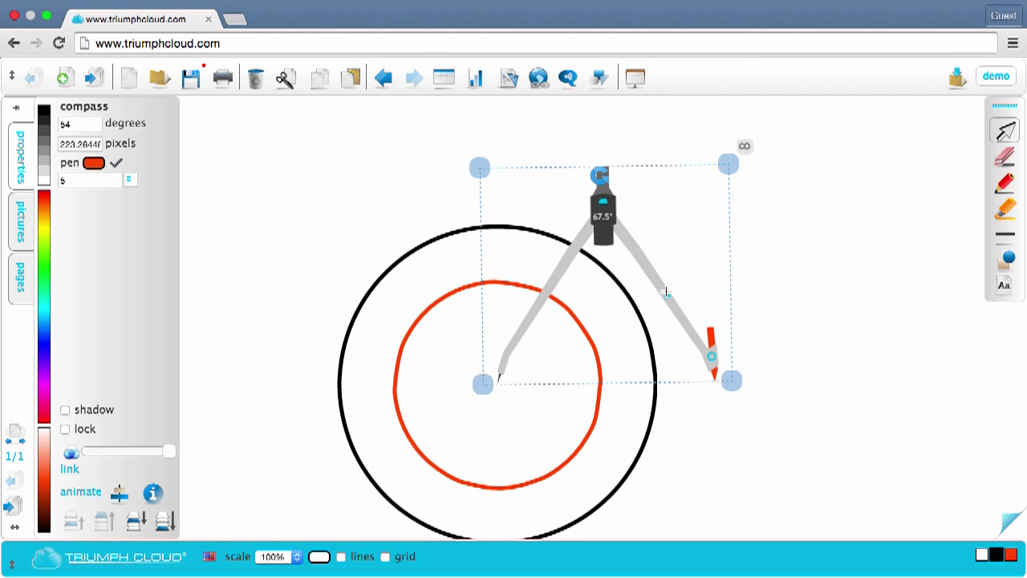
Draw a yellow circle with pen width 20px around the other circles.
{"action": "left_click", "coordinate": [46, 234]}
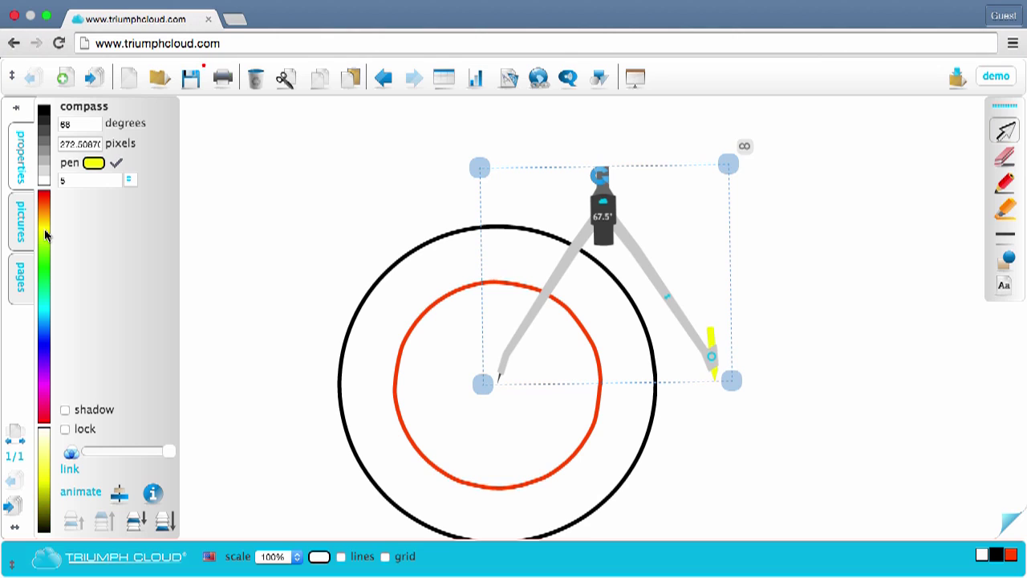
{"action": "left_click", "coordinate": [129, 181]}
{"action": "left_click", "coordinate": [169, 264]}
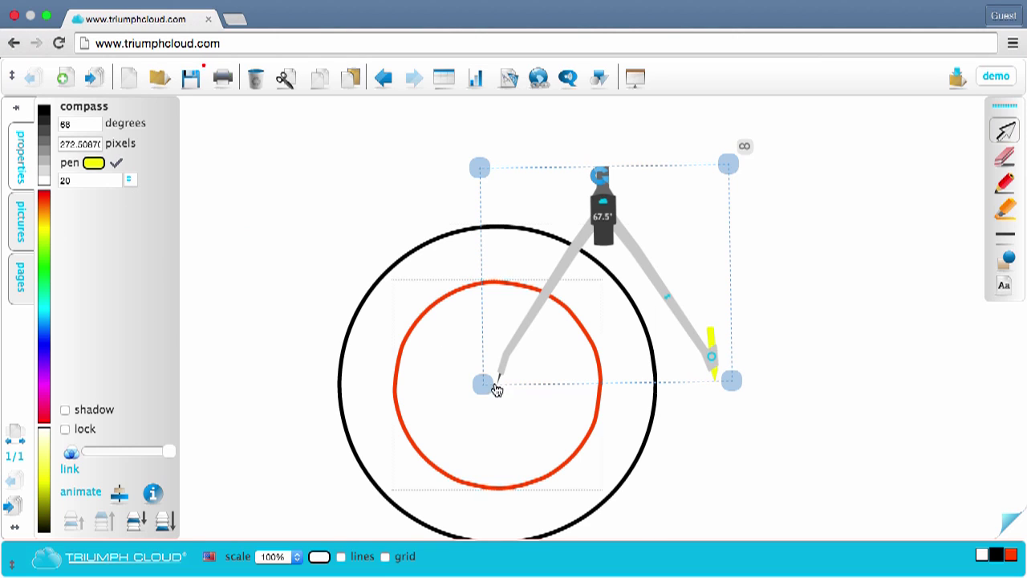
{"action": "mouse_move", "coordinate": [710, 356]}
{"action": "left_mouse_down"}
{"action": "mouse_move", "coordinate": [676, 424]}
{"action": "mouse_move", "coordinate": [519, 515]}
{"action": "mouse_move", "coordinate": [523, 103]}
{"action": "mouse_move", "coordinate": [770, 245]}
{"action": "mouse_move", "coordinate": [766, 362]}
{"action": "left_mouse_up"}
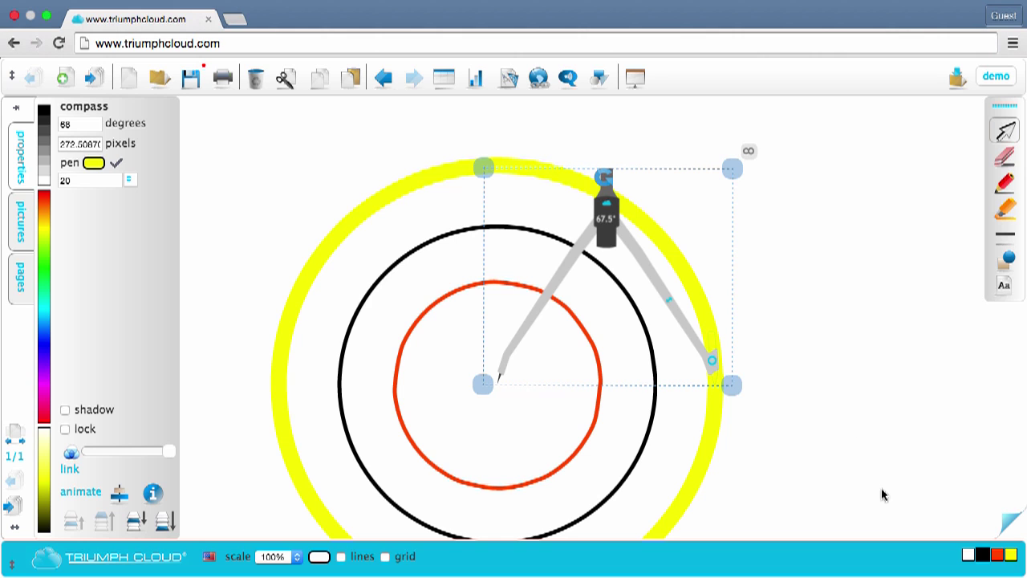
On the next blank page, lay a ruler across the lower middle and stretch it to about 21 cm.
{"action": "left_click", "coordinate": [1010, 523]}
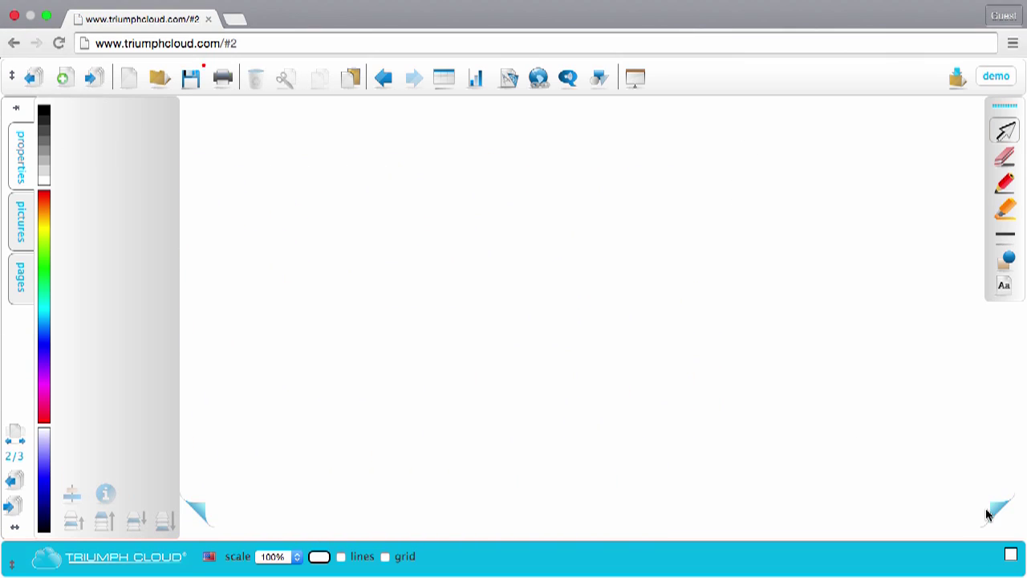
{"action": "left_click", "coordinate": [506, 80]}
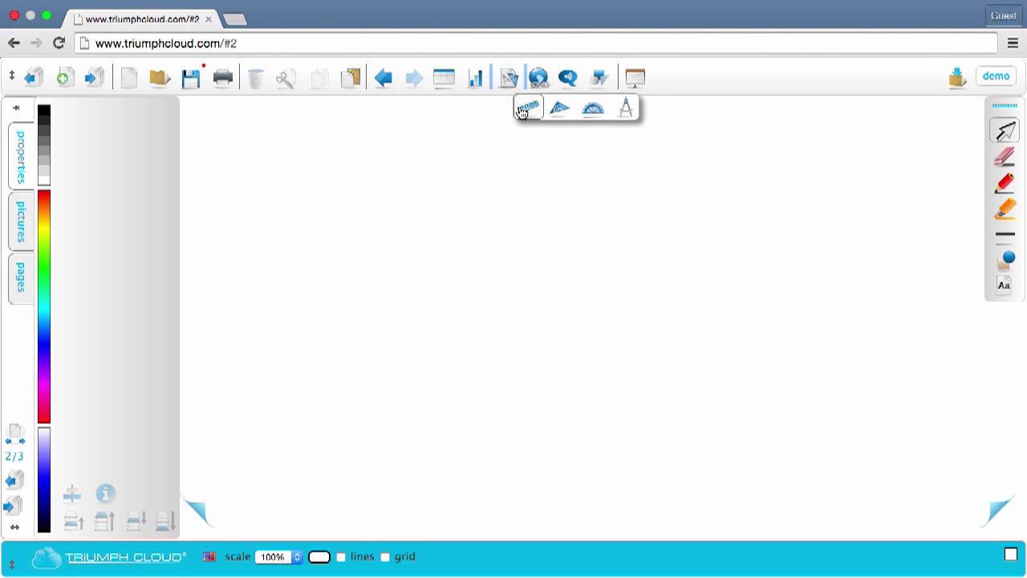
{"action": "left_click", "coordinate": [528, 109]}
{"action": "left_click_drag", "start_coordinate": [316, 136], "coordinate": [411, 455]}
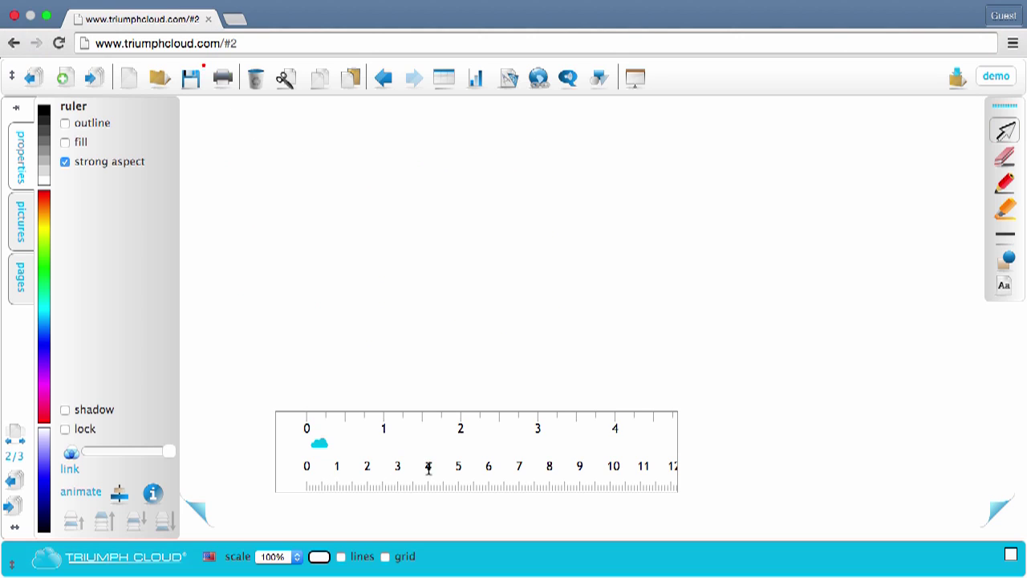
{"action": "left_click", "coordinate": [676, 448]}
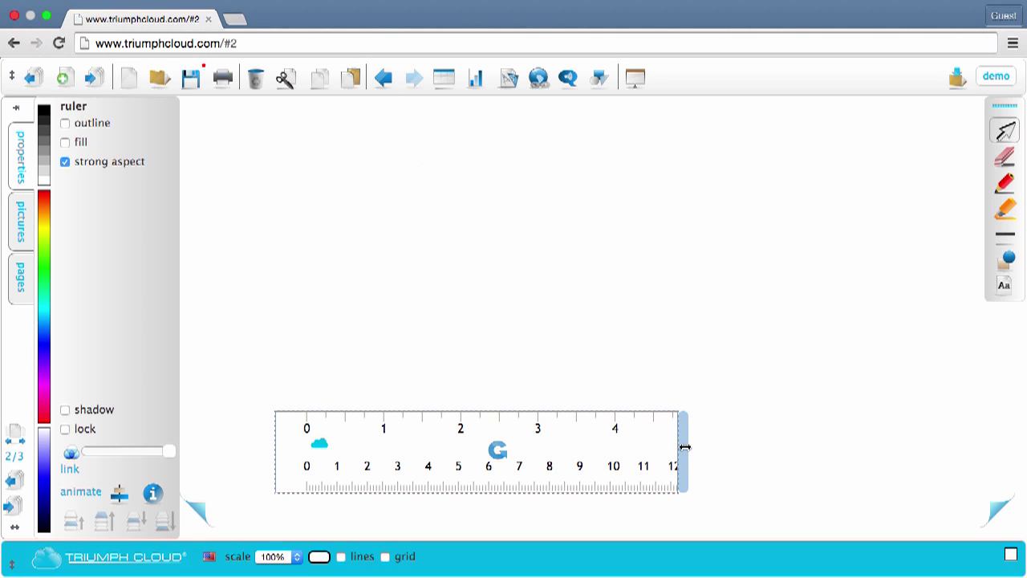
{"action": "left_click_drag", "start_coordinate": [685, 447], "coordinate": [967, 443]}
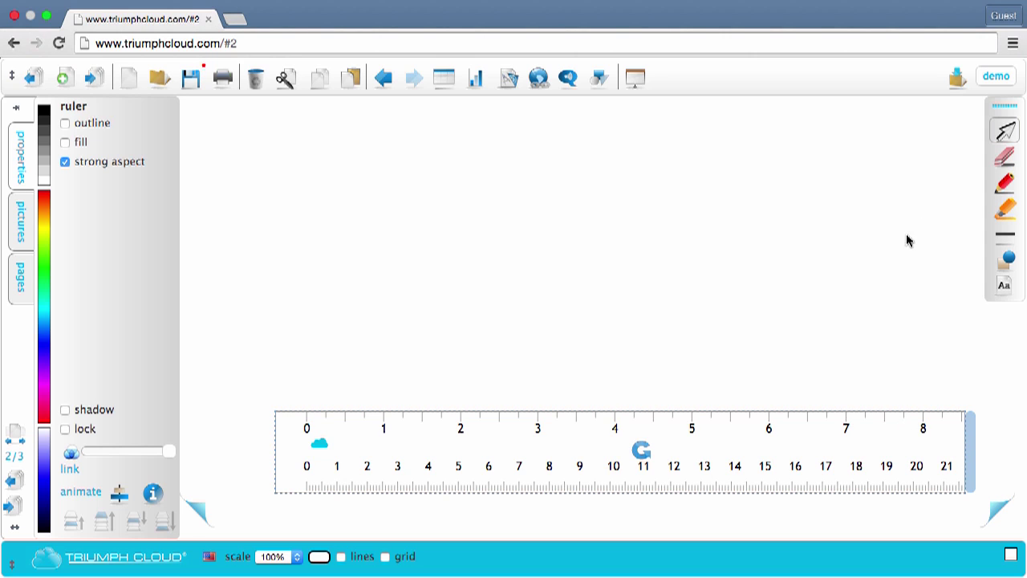
Draw a black line along the ruler's edge, then tilt the ruler about 29° around its 0 end.
{"action": "left_click", "coordinate": [986, 184]}
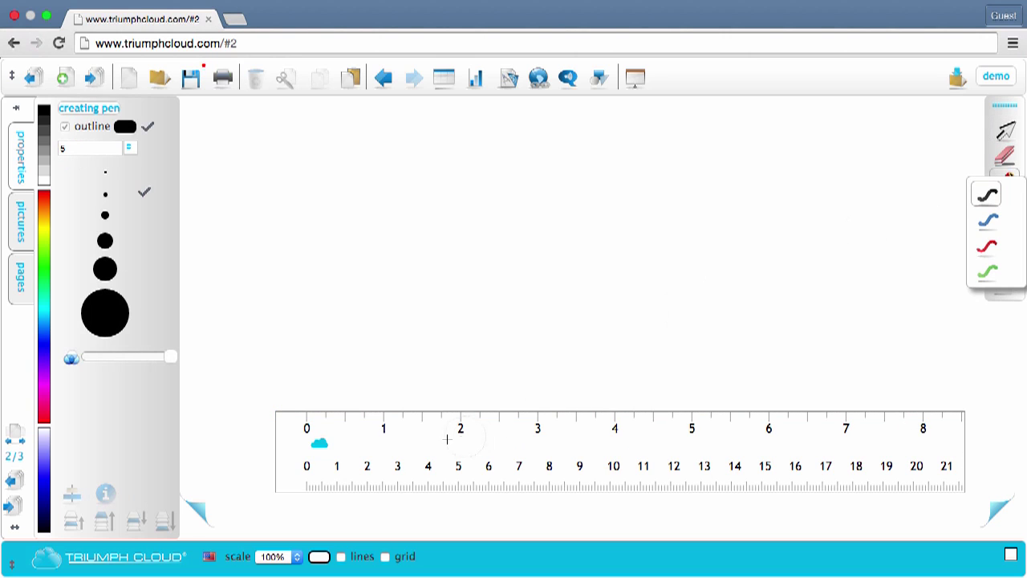
{"action": "mouse_move", "coordinate": [310, 412]}
{"action": "left_mouse_down"}
{"action": "mouse_move", "coordinate": [383, 417]}
{"action": "mouse_move", "coordinate": [481, 394]}
{"action": "mouse_move", "coordinate": [566, 427]}
{"action": "mouse_move", "coordinate": [868, 423]}
{"action": "left_mouse_up"}
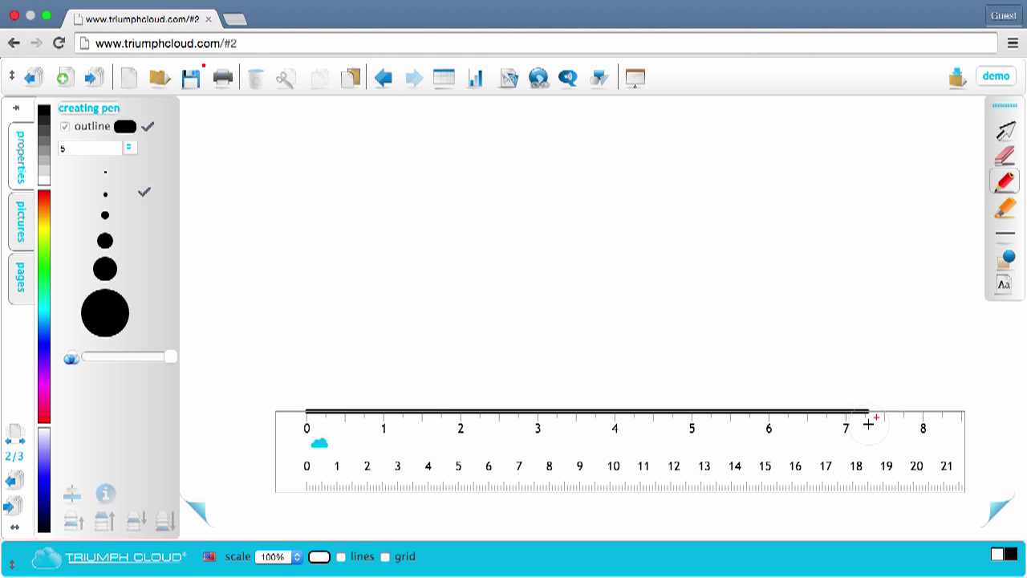
{"action": "left_click", "coordinate": [1005, 130]}
{"action": "left_click", "coordinate": [745, 459]}
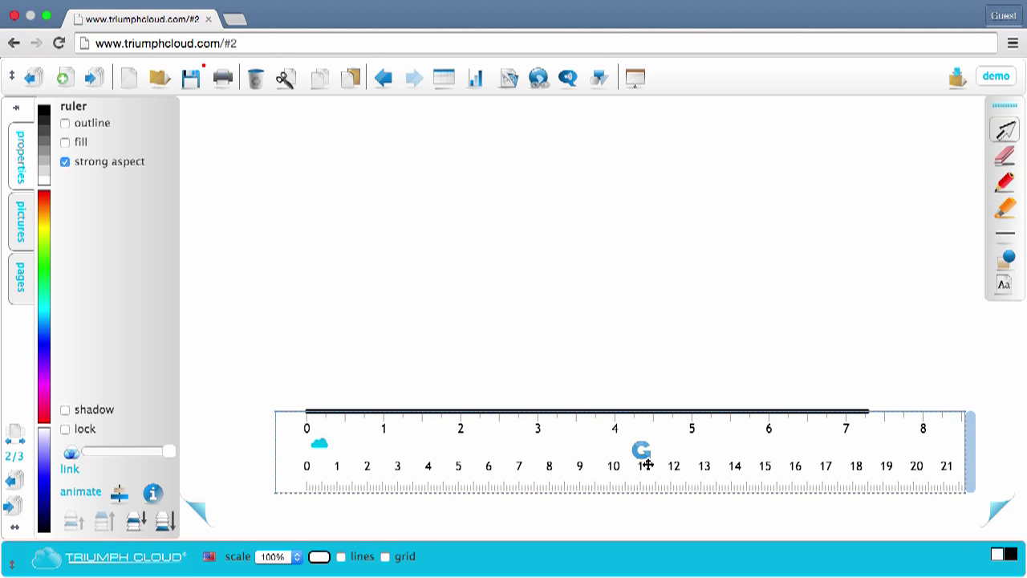
{"action": "left_click_drag", "start_coordinate": [645, 462], "coordinate": [640, 275]}
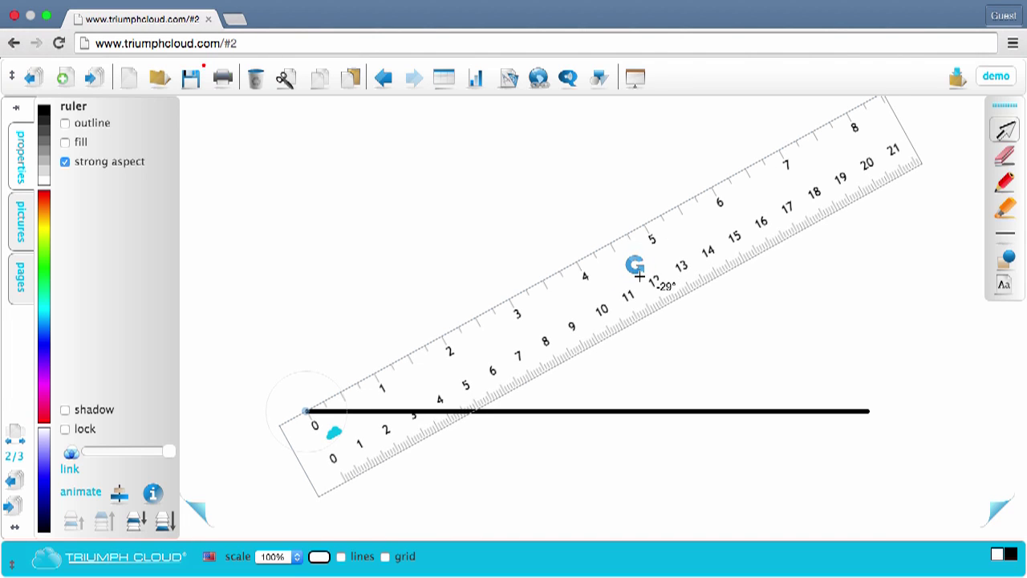
Draw a red line along the tilted ruler to form the angle.
{"action": "left_click", "coordinate": [994, 180]}
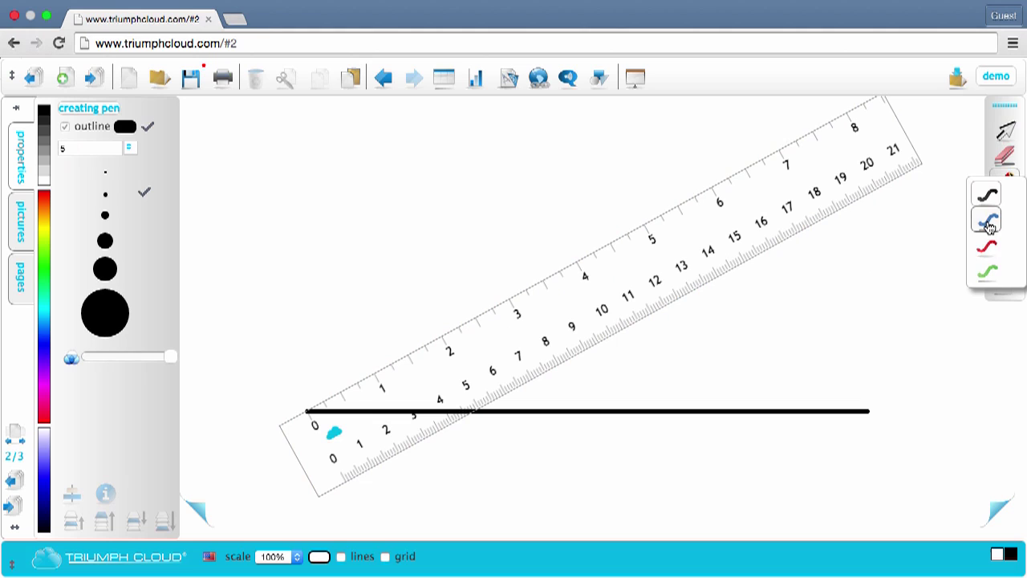
{"action": "left_click", "coordinate": [987, 246]}
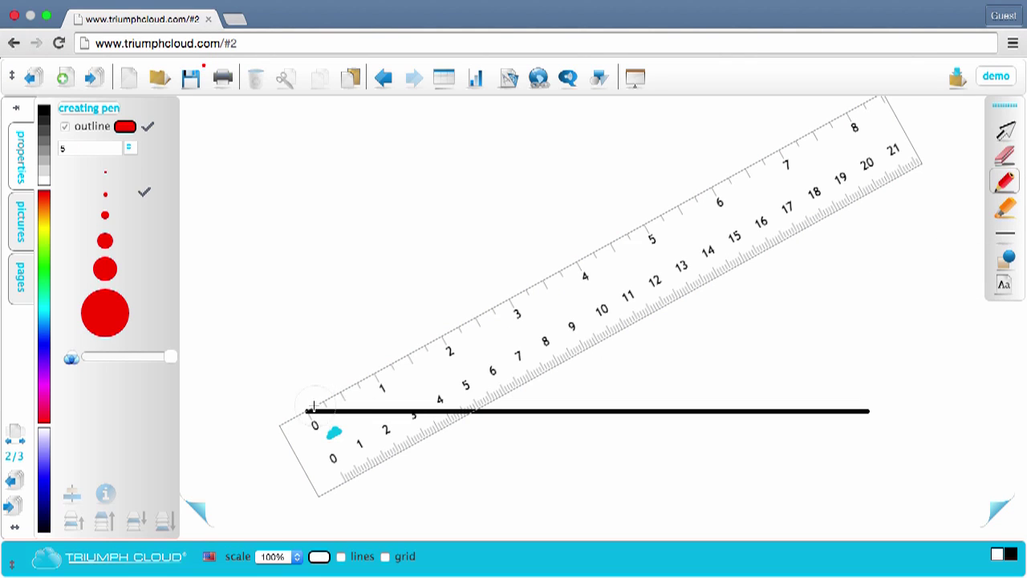
{"action": "mouse_move", "coordinate": [307, 410]}
{"action": "left_mouse_down"}
{"action": "mouse_move", "coordinate": [497, 320]}
{"action": "mouse_move", "coordinate": [773, 157]}
{"action": "left_mouse_up"}
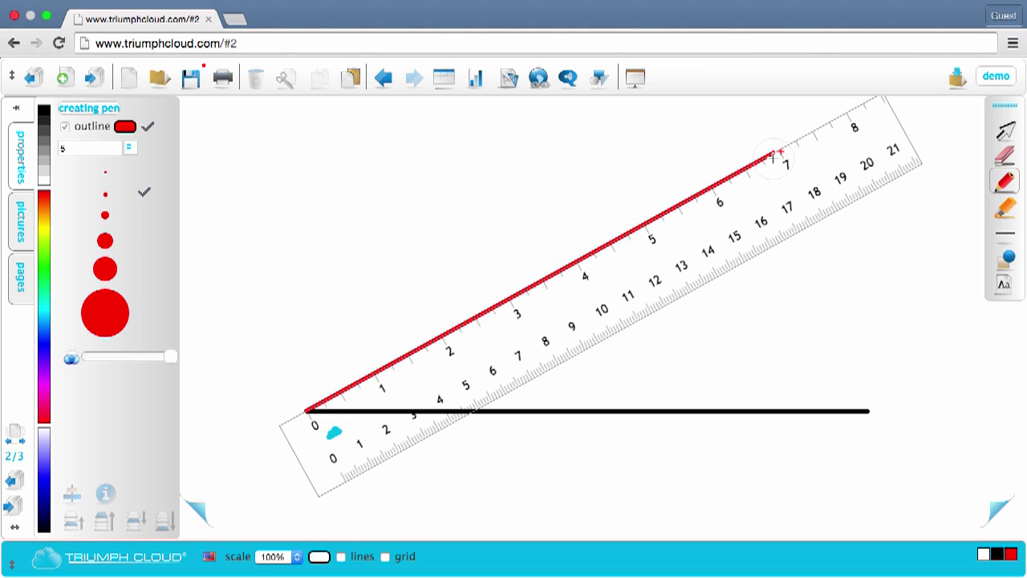
{"action": "left_click", "coordinate": [1005, 129]}
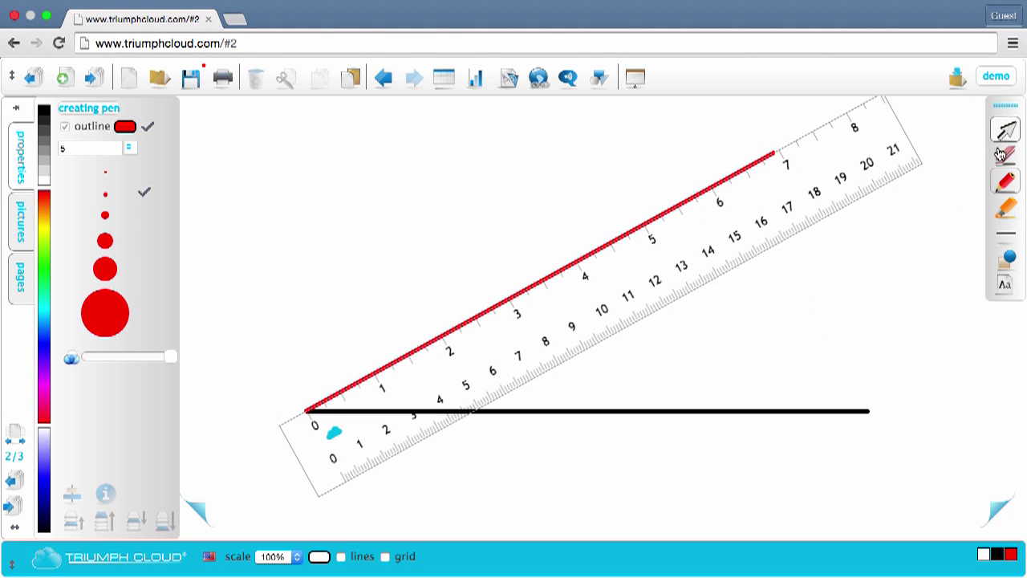
On the quadrilateral page, lay a ruler along the shape's lower-left side.
{"action": "left_click", "coordinate": [999, 521]}
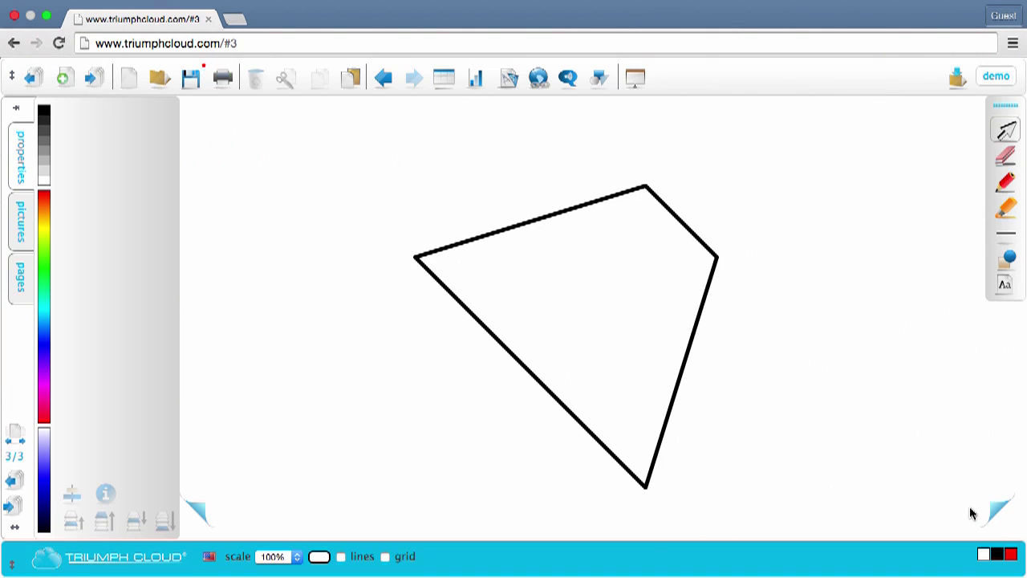
{"action": "left_click", "coordinate": [513, 81]}
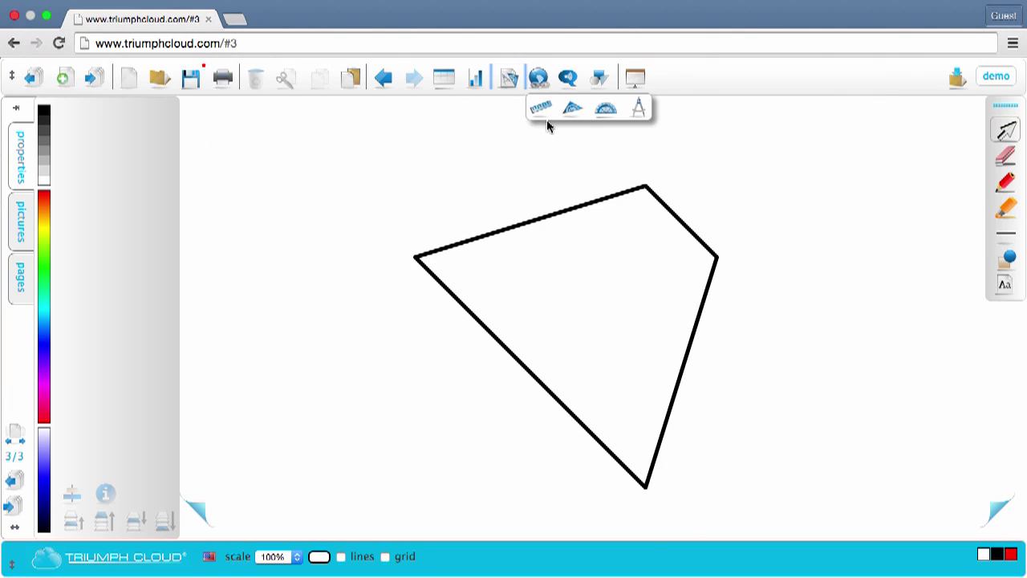
{"action": "left_click", "coordinate": [544, 112]}
{"action": "left_click_drag", "start_coordinate": [383, 119], "coordinate": [553, 472]}
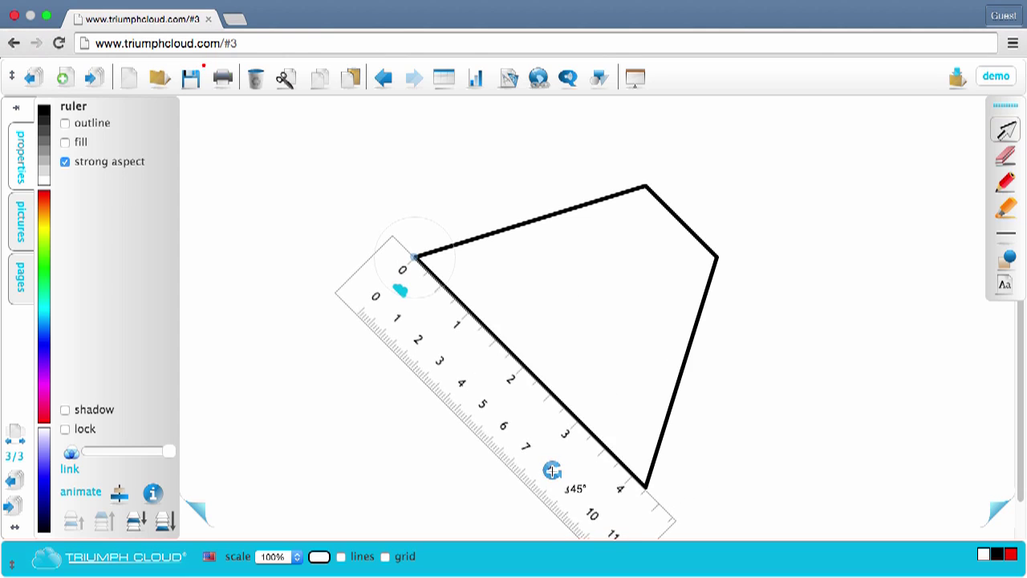
Add a second ruler and rotate it along the quadrilateral's right side.
{"action": "left_click", "coordinate": [510, 79]}
{"action": "left_click", "coordinate": [537, 107]}
{"action": "mouse_move", "coordinate": [351, 141]}
{"action": "left_mouse_down"}
{"action": "mouse_move", "coordinate": [451, 142]}
{"action": "mouse_move", "coordinate": [692, 241]}
{"action": "mouse_move", "coordinate": [775, 243]}
{"action": "mouse_move", "coordinate": [765, 235]}
{"action": "left_mouse_up"}
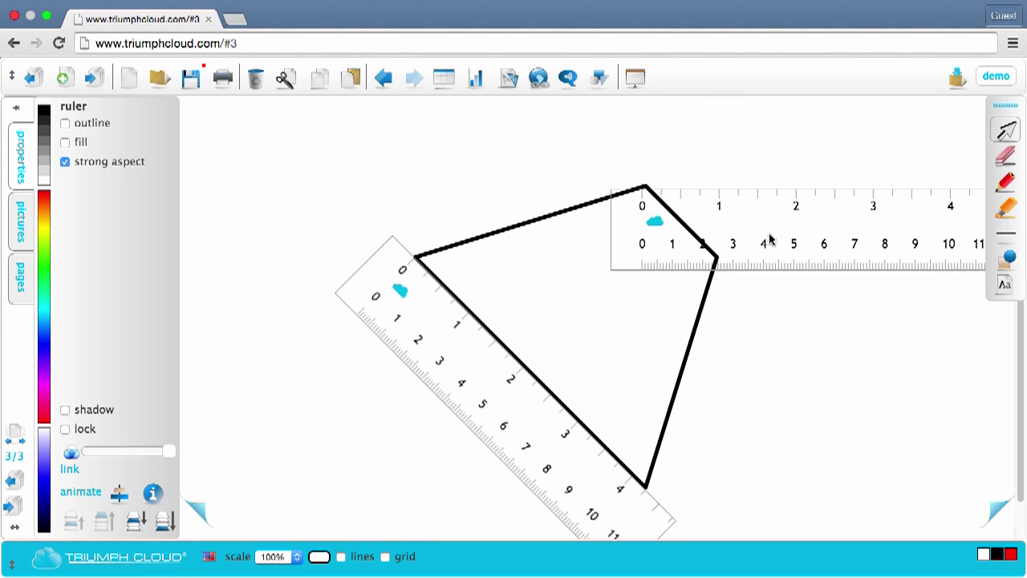
{"action": "left_click_drag", "start_coordinate": [829, 225], "coordinate": [754, 353]}
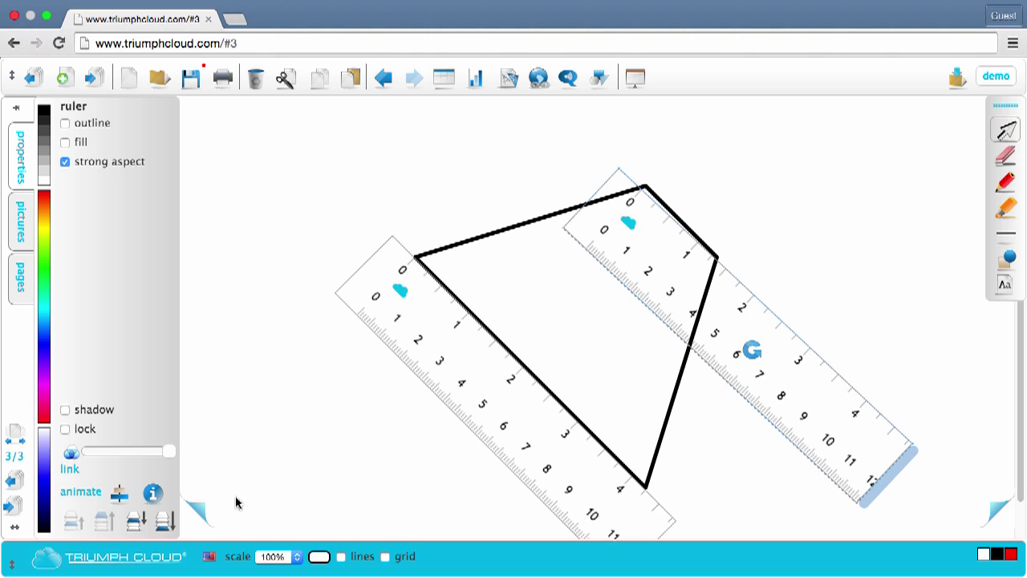
Return to the angle page and drag a protractor onto the angle's vertex.
{"action": "left_click", "coordinate": [200, 512]}
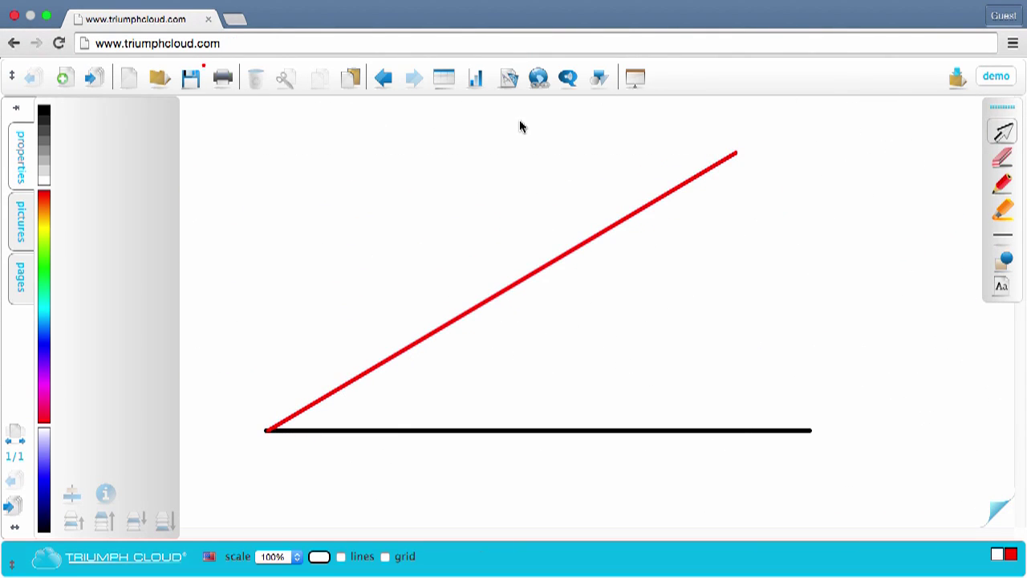
{"action": "left_click", "coordinate": [509, 80]}
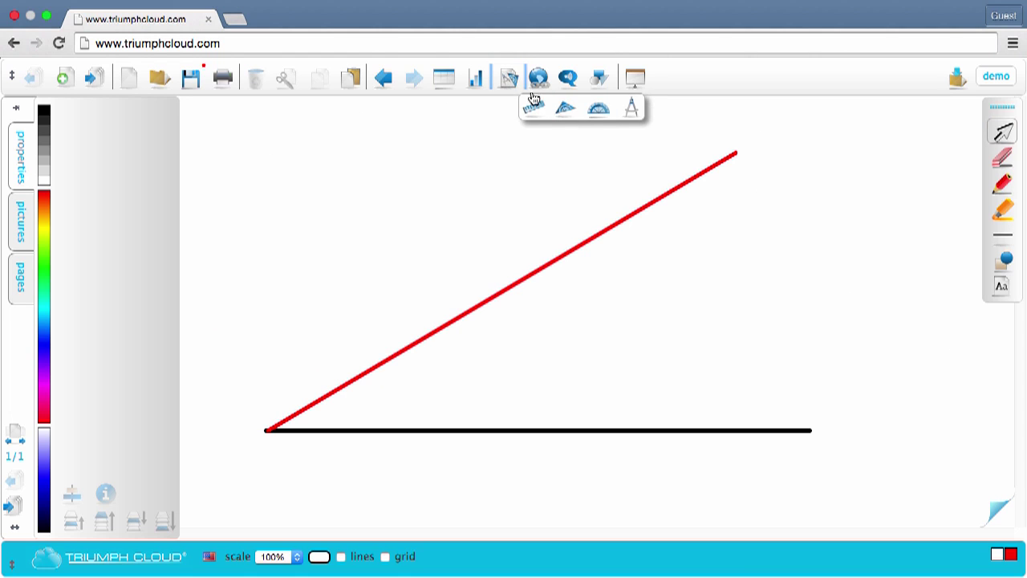
{"action": "left_click", "coordinate": [597, 109]}
{"action": "left_click_drag", "start_coordinate": [394, 187], "coordinate": [508, 247]}
Enlarge the protractor and centre it on the vertex so the red line crosses 30°.
{"action": "left_click_drag", "start_coordinate": [585, 321], "coordinate": [779, 423]}
{"action": "left_click_drag", "start_coordinate": [704, 367], "coordinate": [426, 396]}
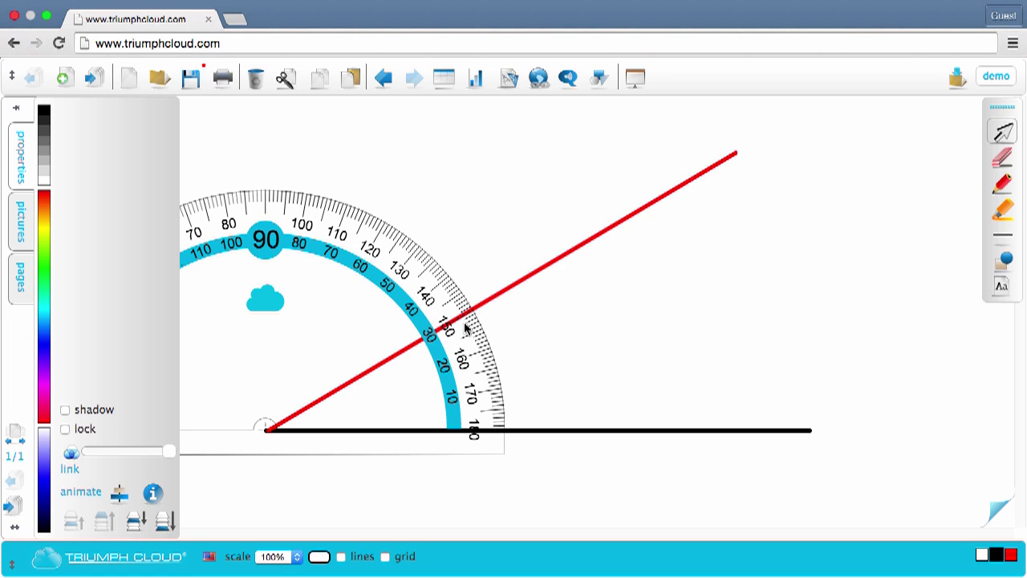
{"action": "left_click", "coordinate": [295, 558]}
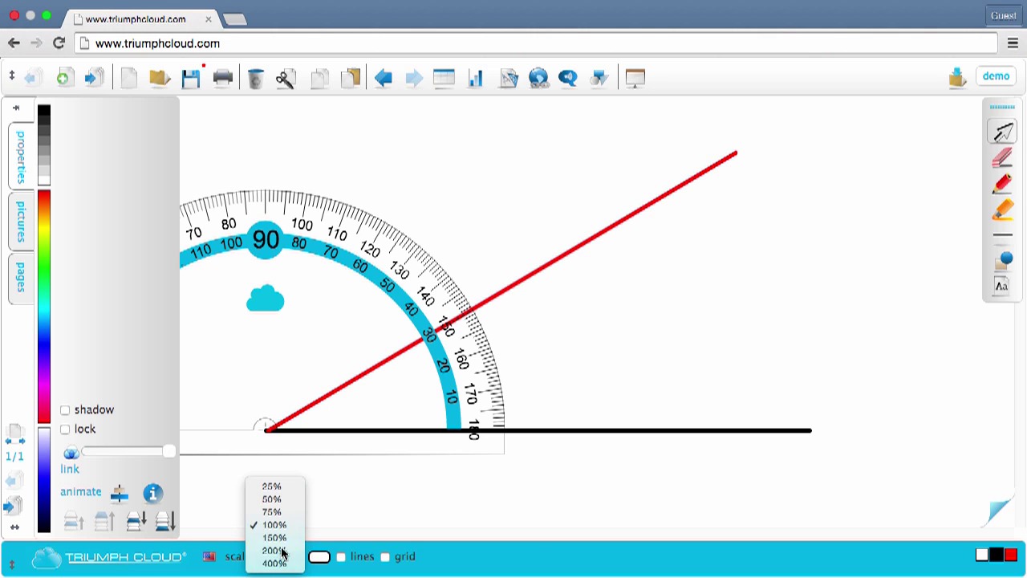
{"action": "left_click", "coordinate": [273, 550]}
{"action": "scroll", "coordinate": [623, 329], "scroll_direction": "down", "scroll_amount": 5}
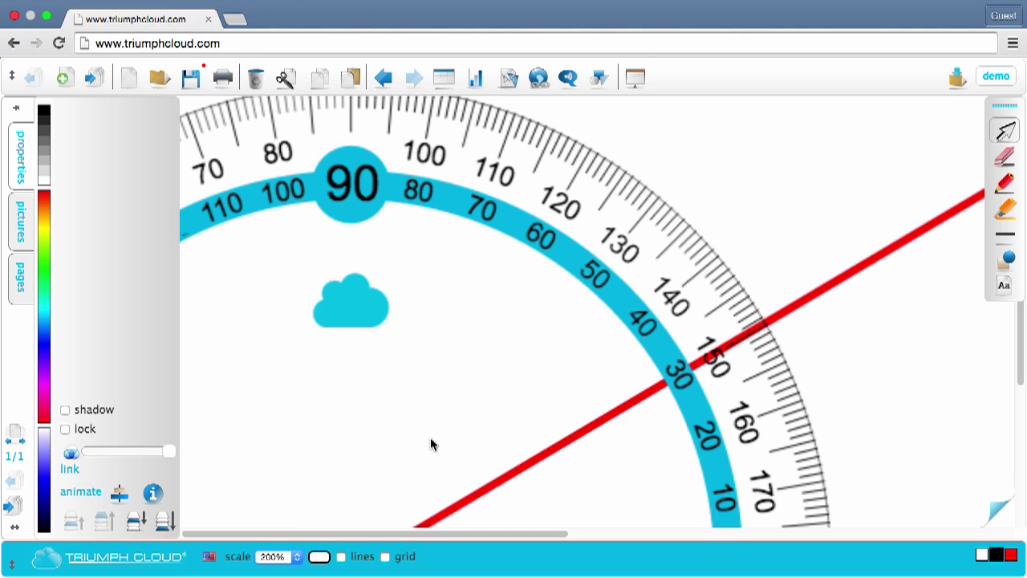
{"action": "left_click", "coordinate": [282, 561]}
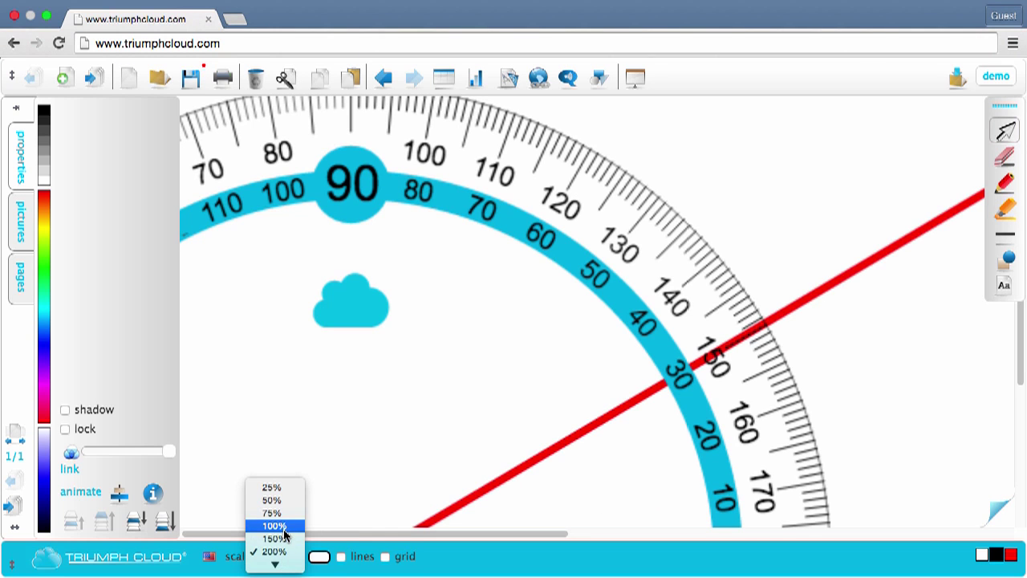
{"action": "left_click", "coordinate": [284, 533]}
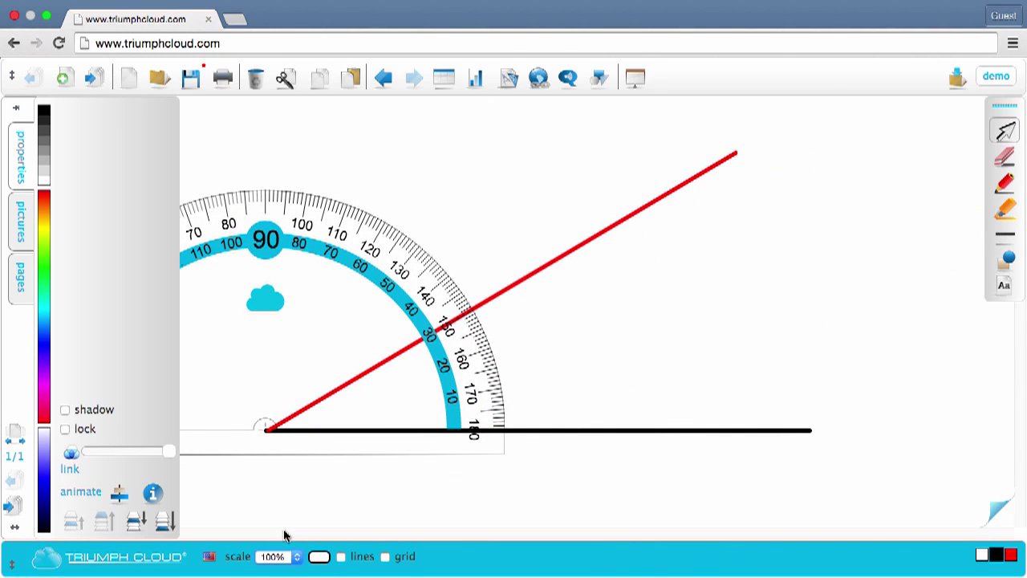